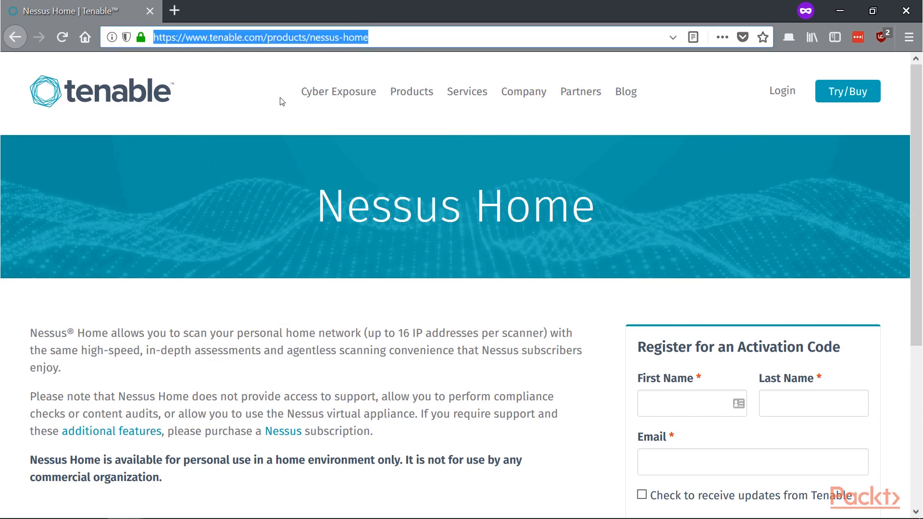
- Review the Nessus Home page and open the Nessus download page from the registration confirmation
{"action": "left_click", "coordinate": [266, 119]}
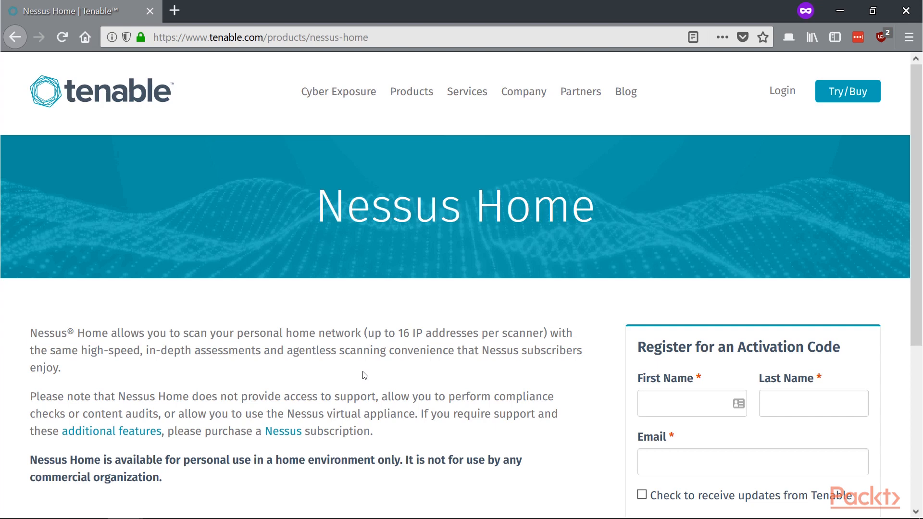
{"action": "scroll", "coordinate": [635, 364], "scroll_direction": "down", "scroll_amount": 3}
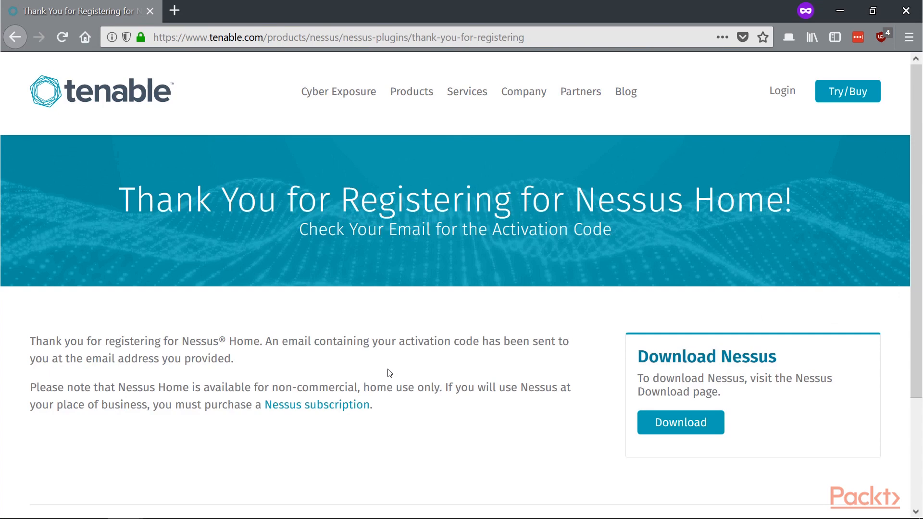
{"action": "left_click", "coordinate": [666, 429]}
{"action": "scroll", "coordinate": [438, 298], "scroll_direction": "down", "scroll_amount": 5}
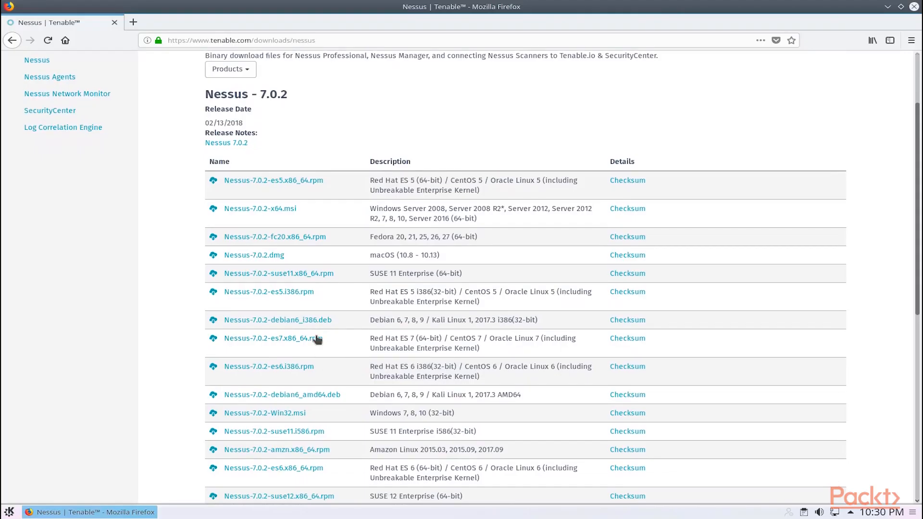
- Download the Debian 64-bit package Nessus-7.0.2-debian6_amd64.deb and save the file
{"action": "scroll", "coordinate": [332, 340], "scroll_direction": "down", "scroll_amount": 2}
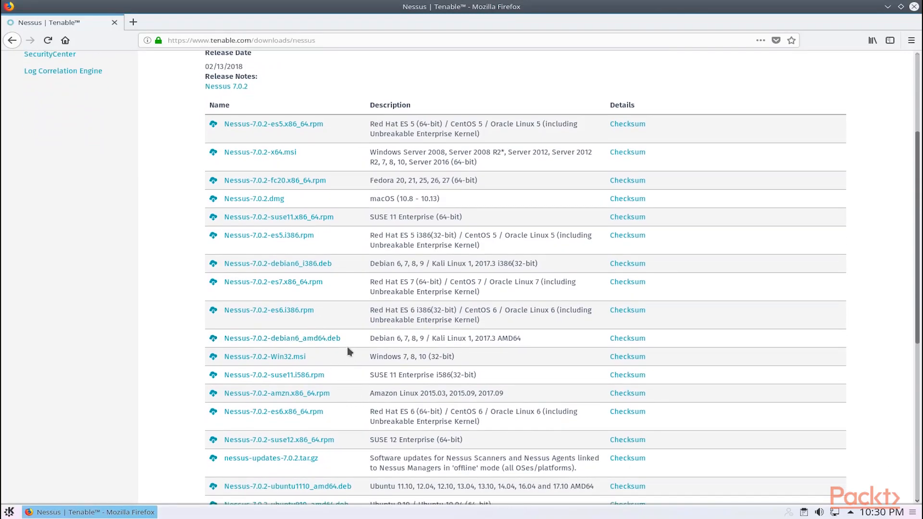
{"action": "scroll", "coordinate": [348, 350], "scroll_direction": "up", "scroll_amount": 3}
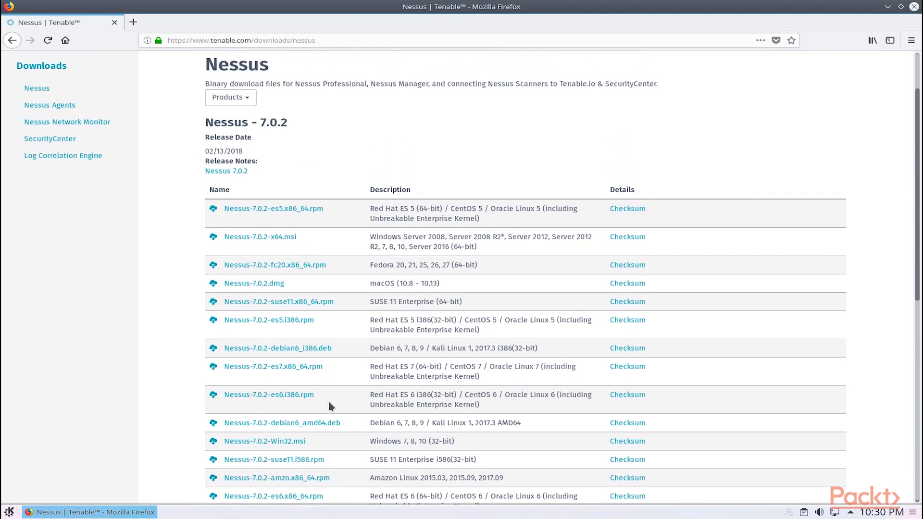
{"action": "left_click", "coordinate": [273, 426]}
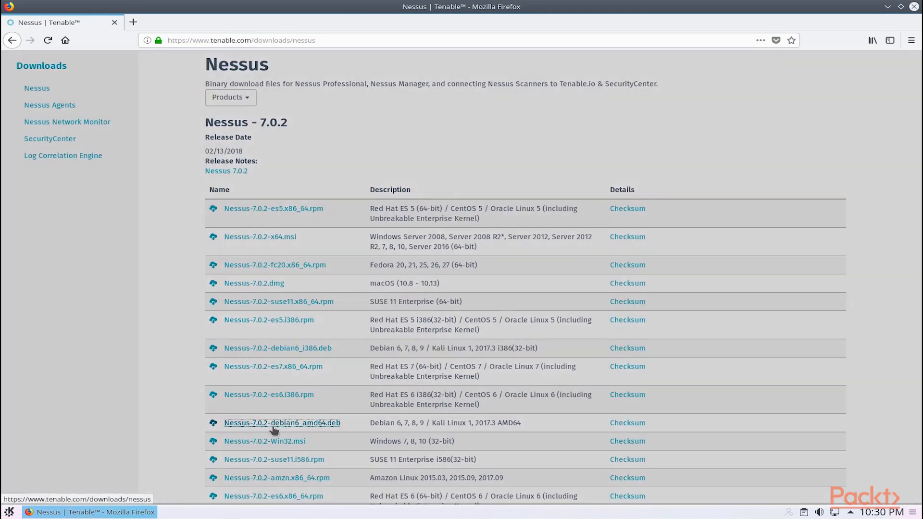
{"action": "left_click", "coordinate": [632, 365]}
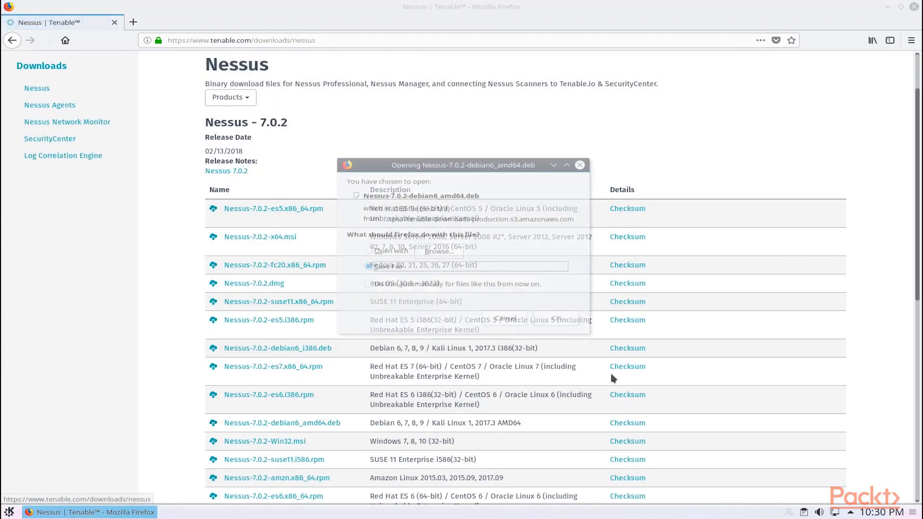
{"action": "left_click", "coordinate": [575, 321]}
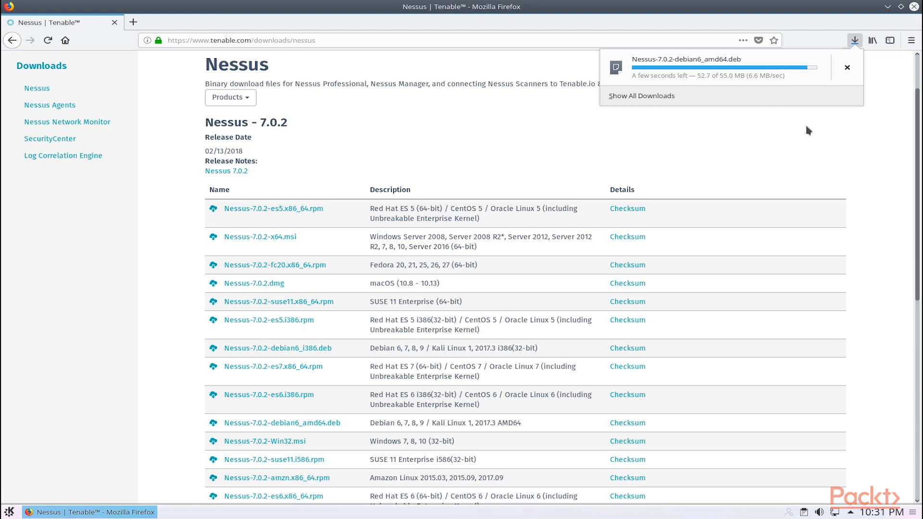
- Open the downloaded package from its containing folder and install it, entering the account password to authorize the installation
{"action": "left_click", "coordinate": [848, 68]}
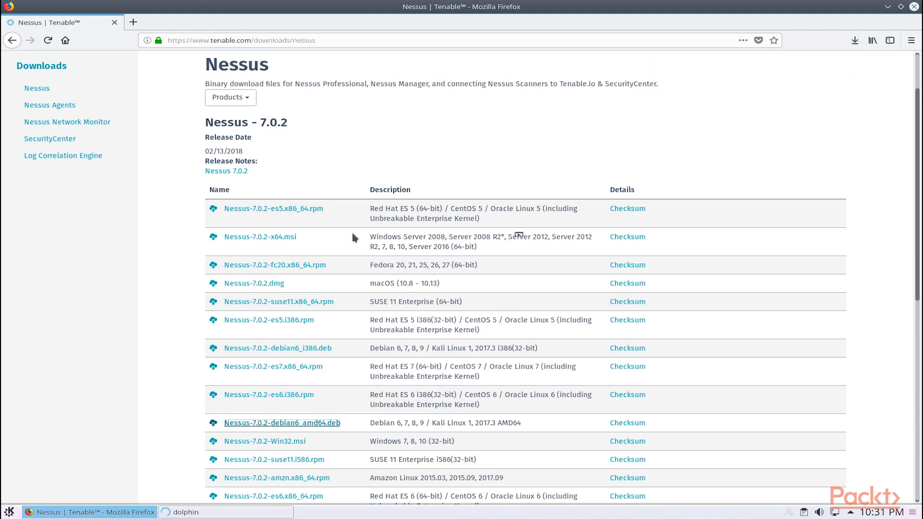
{"action": "double_click", "coordinate": [385, 200]}
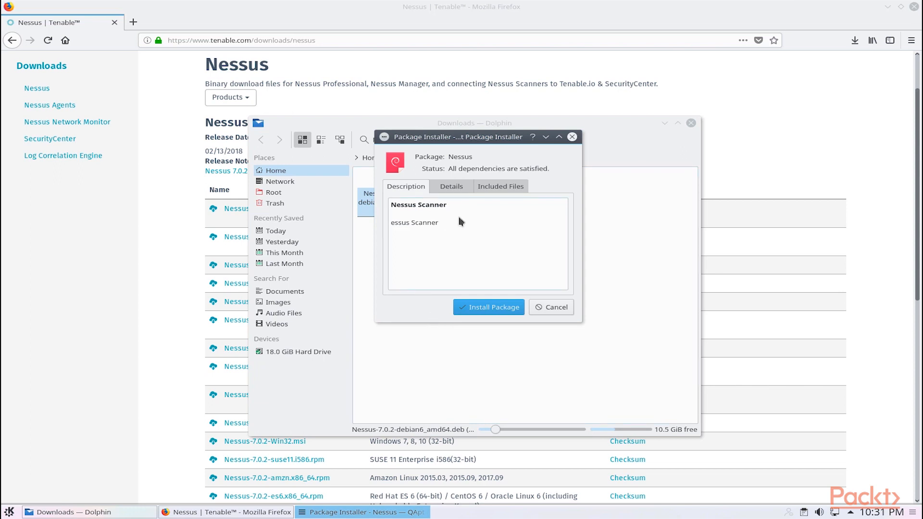
{"action": "left_click", "coordinate": [497, 309]}
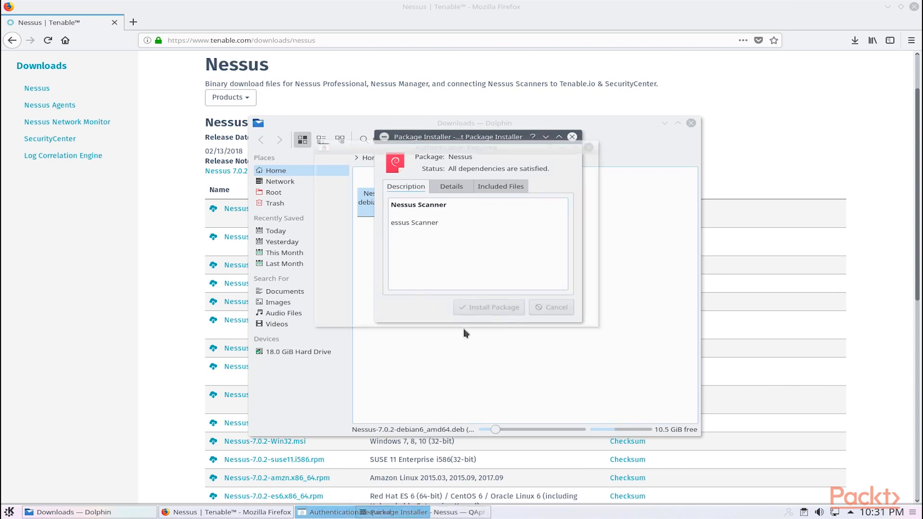
{"action": "type", "text": "************"}
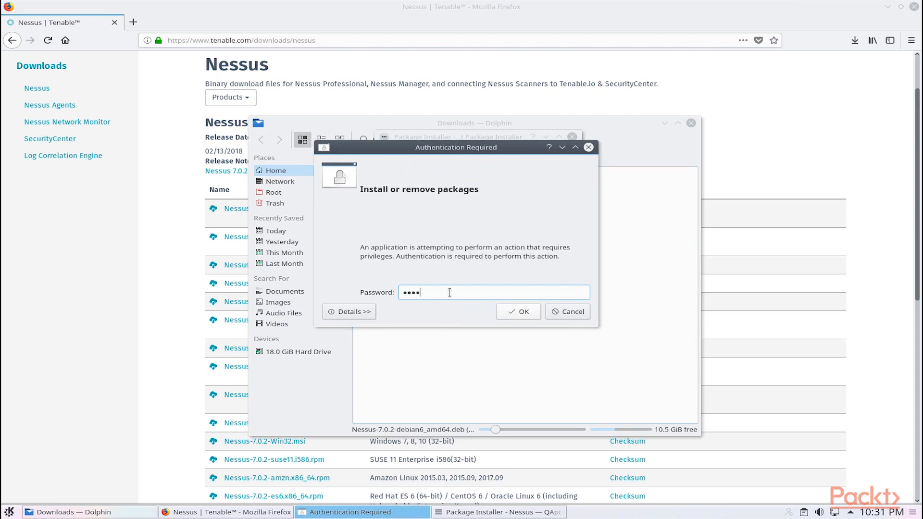
{"action": "key", "text": "Return"}
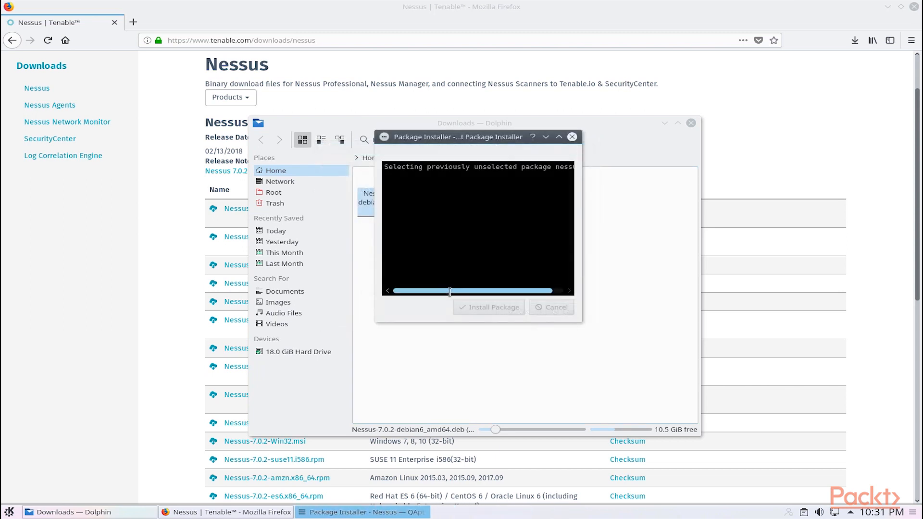
- Enlarge the package installer and examine its output for the Nessus start command, the configuration address and its port
{"action": "left_click", "coordinate": [584, 324]}
{"action": "left_click", "coordinate": [346, 512]}
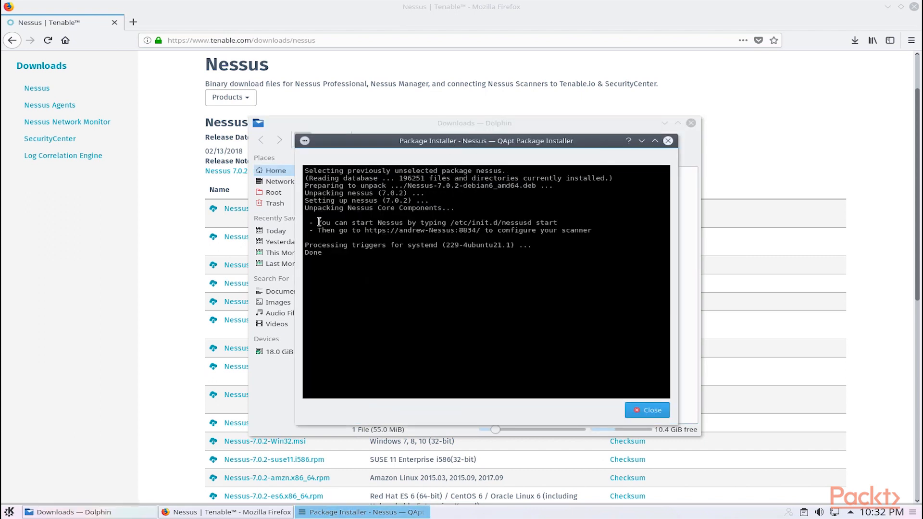
{"action": "left_click_drag", "start_coordinate": [318, 219], "coordinate": [558, 221]}
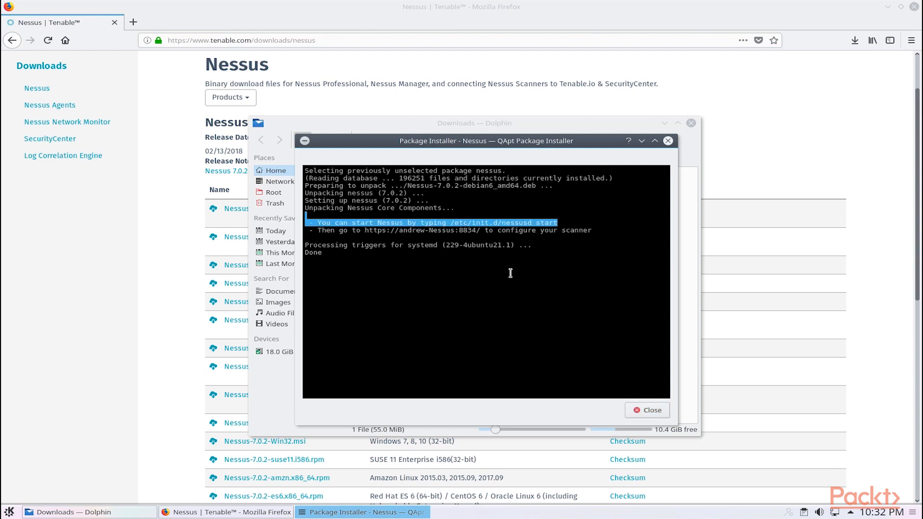
{"action": "left_click_drag", "start_coordinate": [365, 230], "coordinate": [479, 231]}
{"action": "left_click_drag", "start_coordinate": [399, 230], "coordinate": [476, 231]}
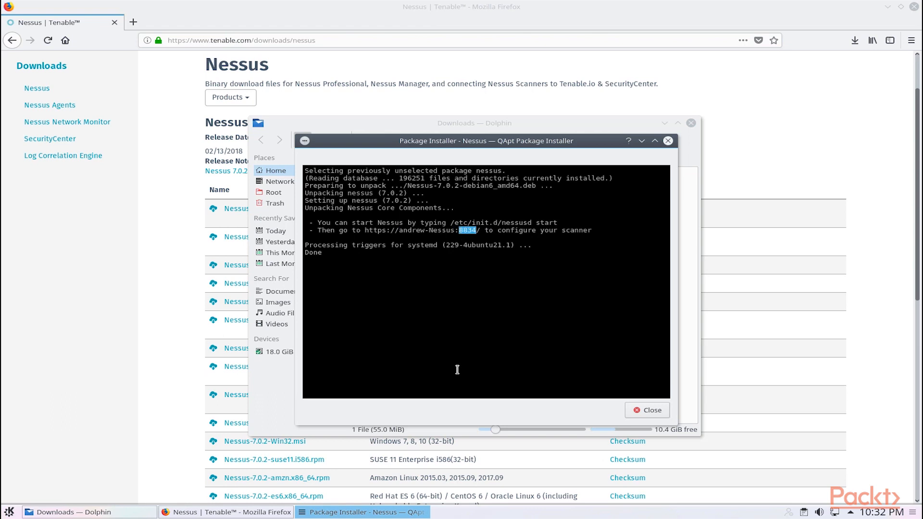
{"action": "left_click", "coordinate": [496, 376]}
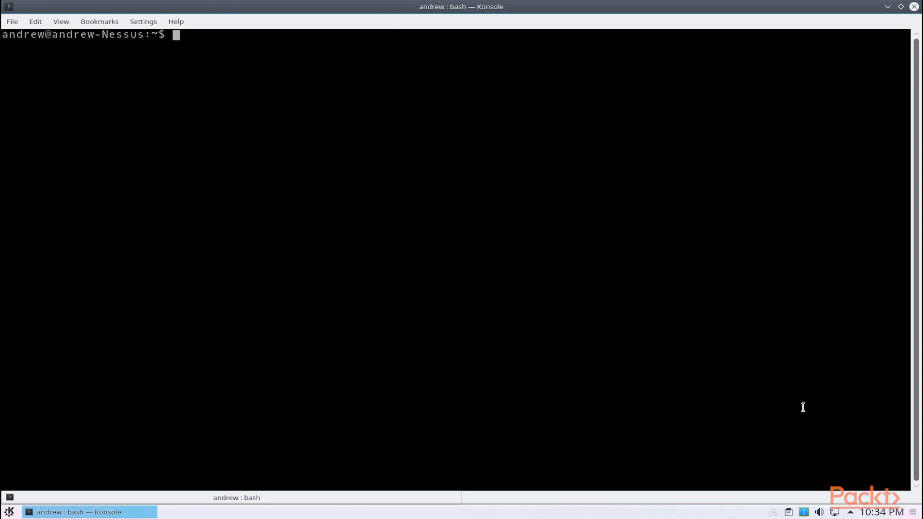
- Start the Nessus service in the terminal with "sudo systemctl start nessusd", entering the sudo password
{"action": "key", "text": "Return"}
{"action": "key", "text": "Return"}
{"action": "key", "text": "Return"}
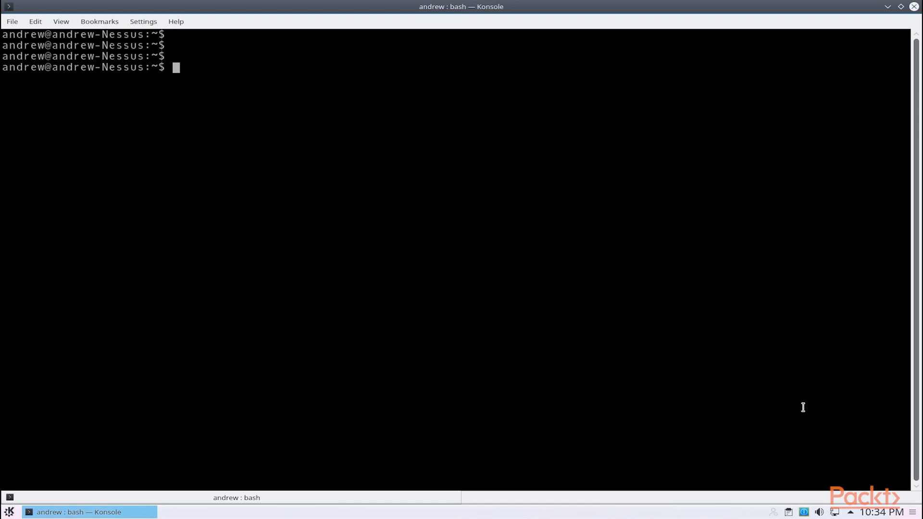
{"action": "type", "text": "sudo system"}
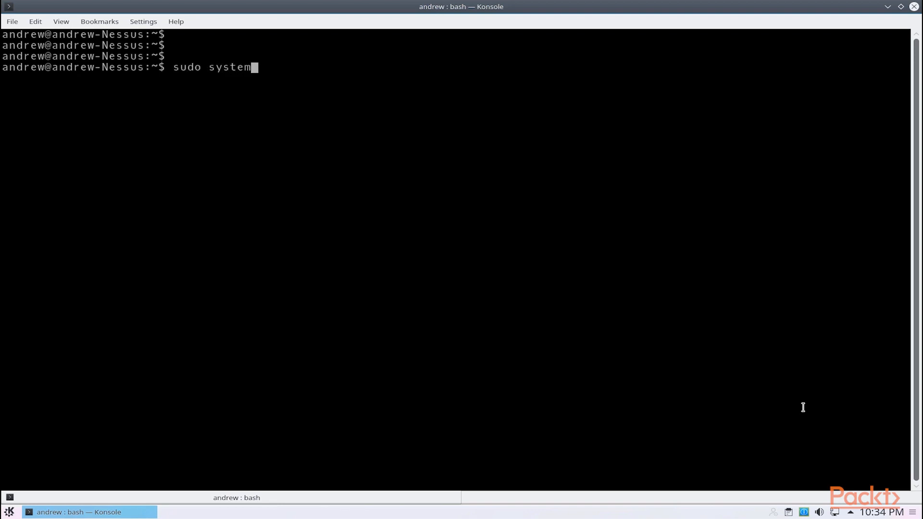
{"action": "type", "text": "ctl start nessusd"}
{"action": "key", "text": "Return"}
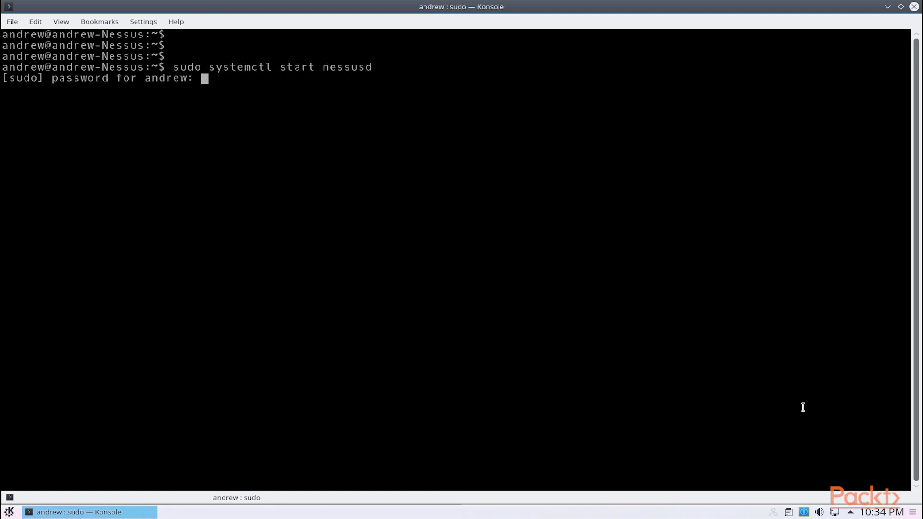
{"action": "key", "text": "Return"}
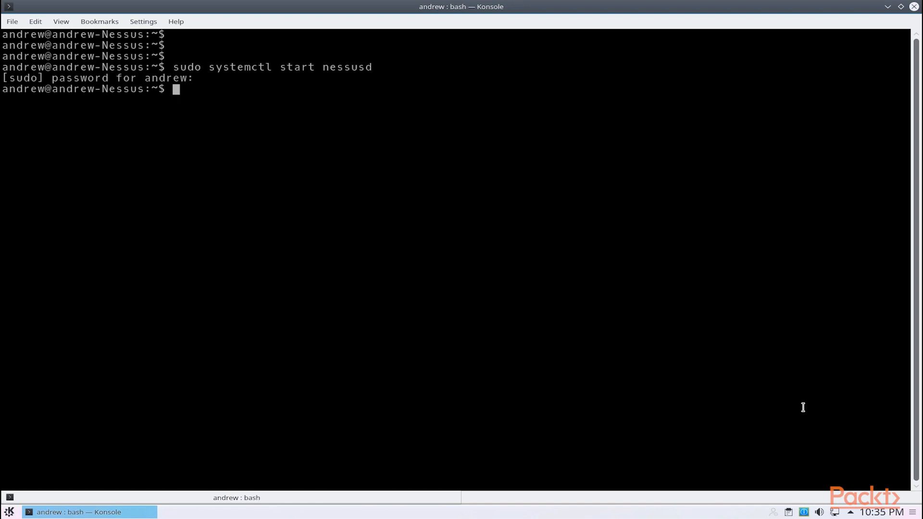
- Check for running Nessus processes with "ps -ef | grep nessus"
{"action": "type", "text": "ps -ef | grep nessus"}
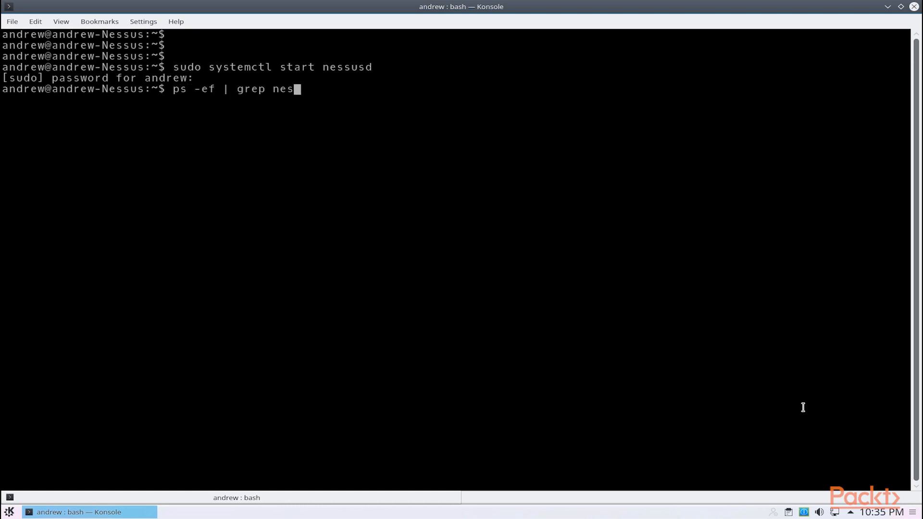
{"action": "key", "text": "Return"}
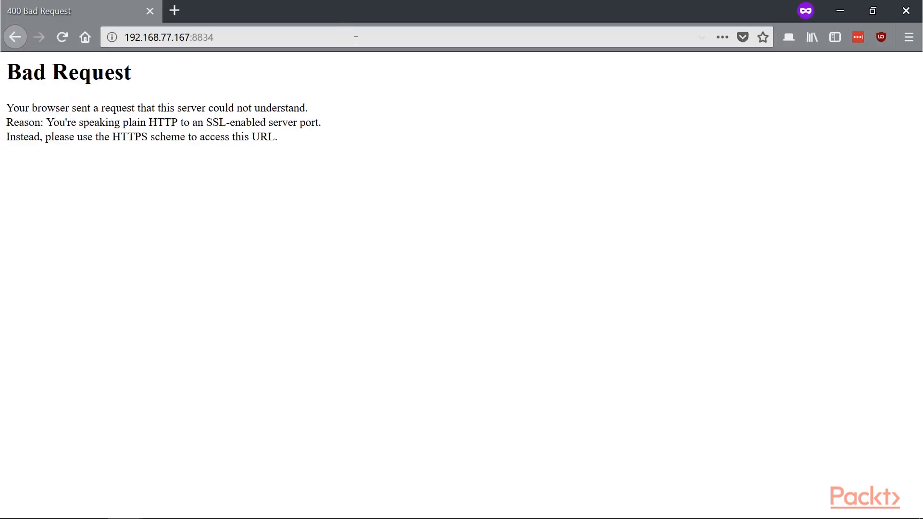
{"action": "left_click", "coordinate": [355, 38]}
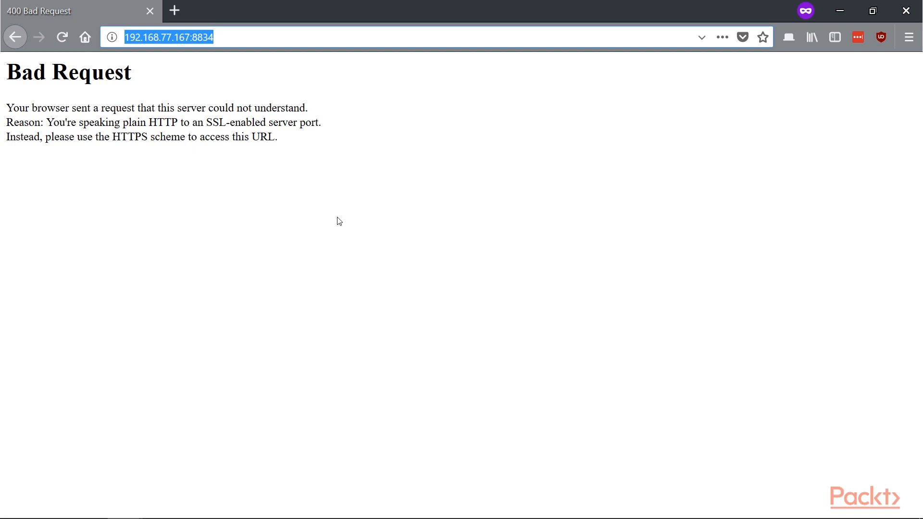
{"action": "left_click", "coordinate": [238, 37]}
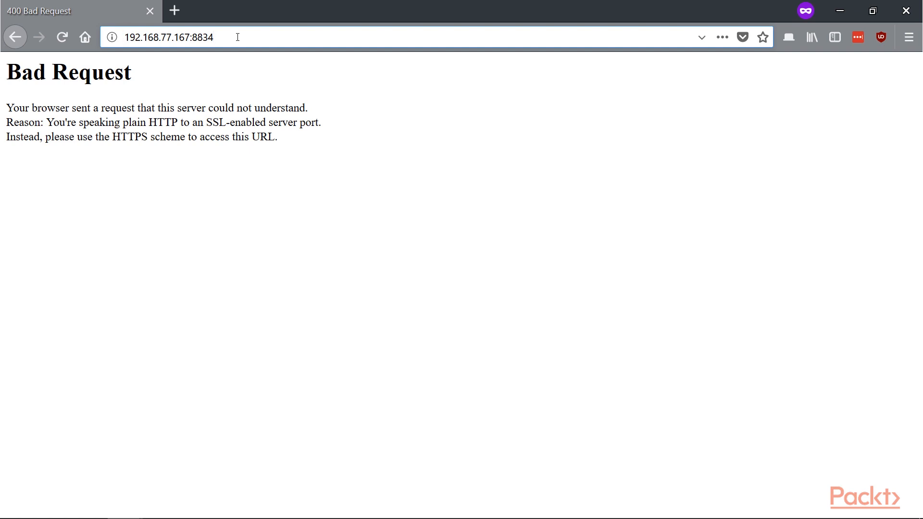
{"action": "key", "text": "Home"}
{"action": "type", "text": "https://"}
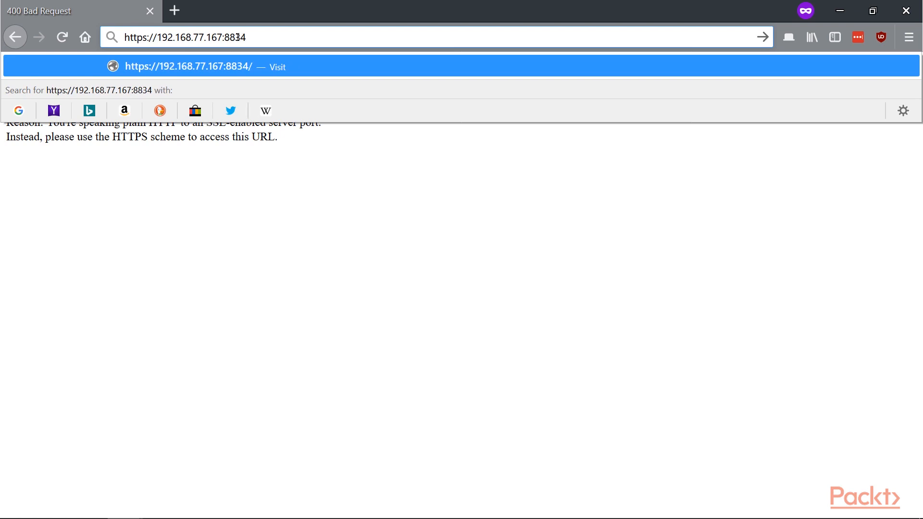
{"action": "key", "text": "Return"}
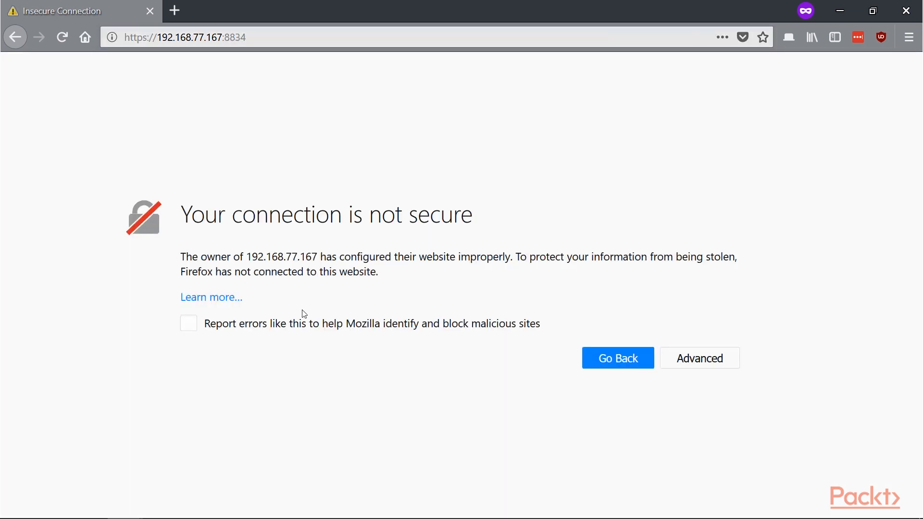
- Add and confirm a security exception for the untrusted certificate of 192.168.77.167:8834
{"action": "left_click", "coordinate": [712, 357]}
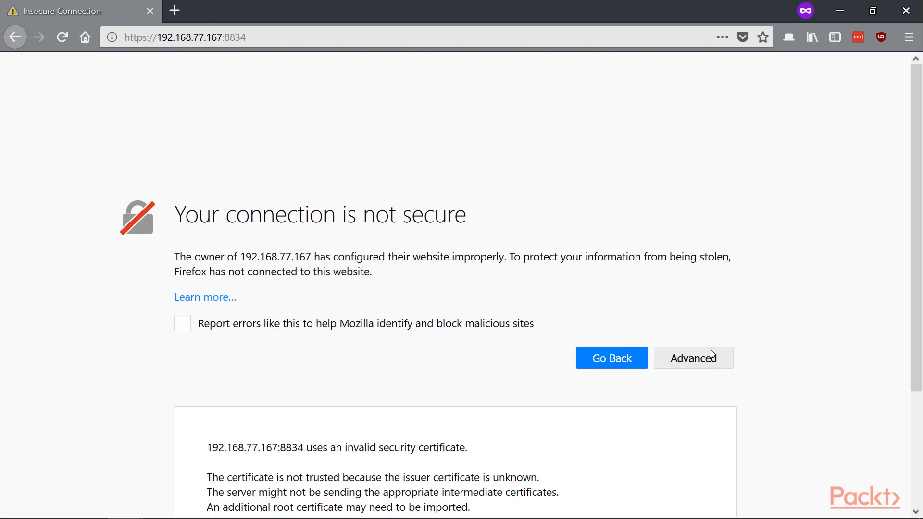
{"action": "scroll", "coordinate": [639, 416], "scroll_direction": "down", "scroll_amount": 3}
{"action": "left_click", "coordinate": [642, 462]}
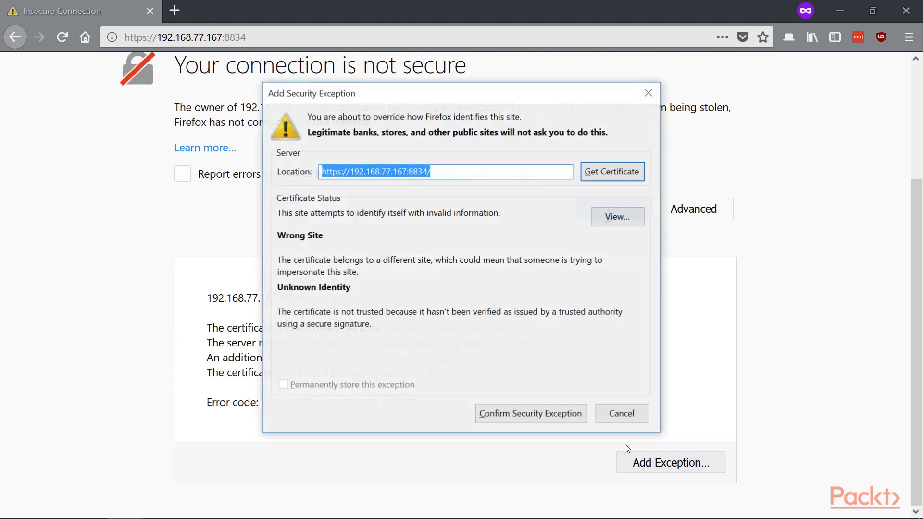
{"action": "left_click", "coordinate": [507, 415]}
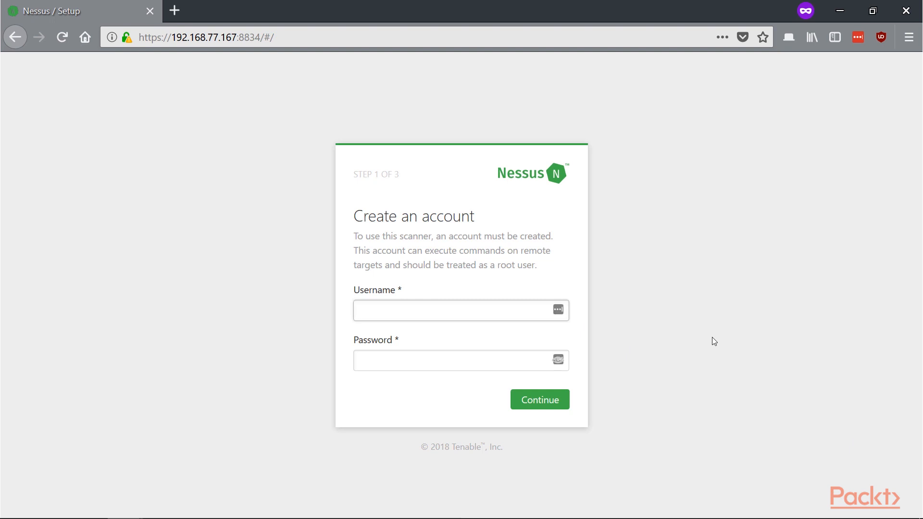
- Create the scanner account with the username admin and an account password, and continue to scanner registration
{"action": "type", "text": "admin"}
{"action": "key", "text": "Tab"}
{"action": "type", "text": "password1234"}
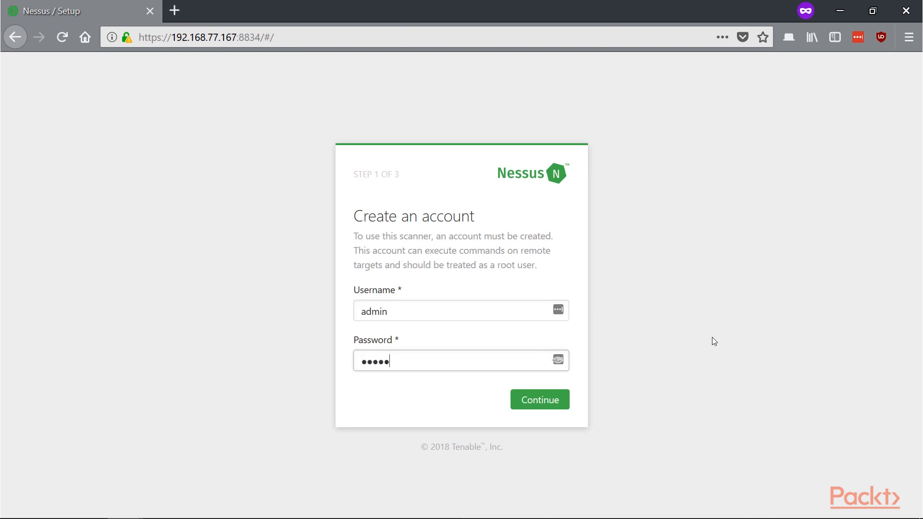
{"action": "key", "text": "Return"}
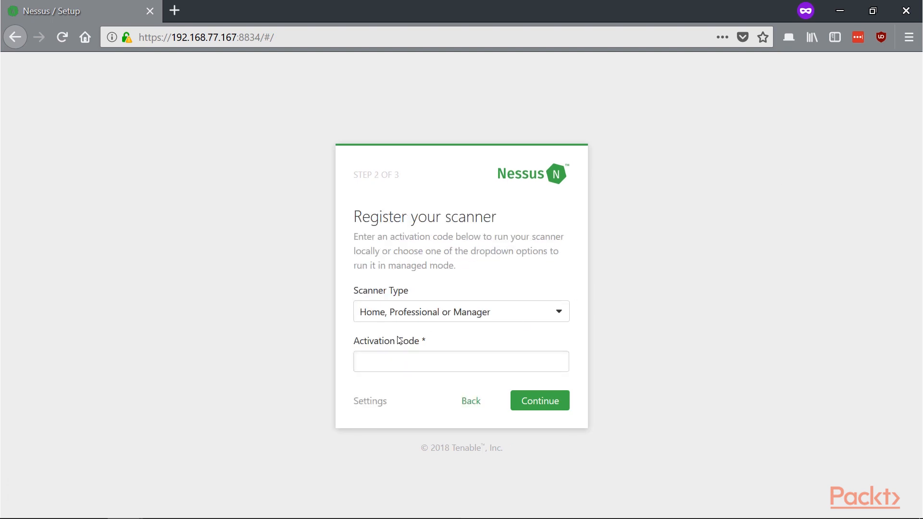